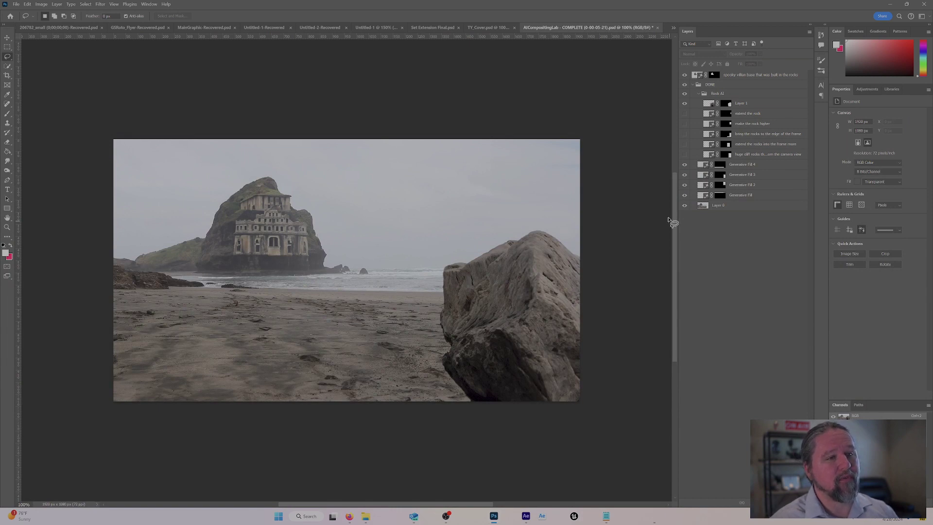
# Step: Mask Layer 0 to a freehand selection around the rocks and low headland beside the castle rock, and save the document
pyautogui.click(684, 205)
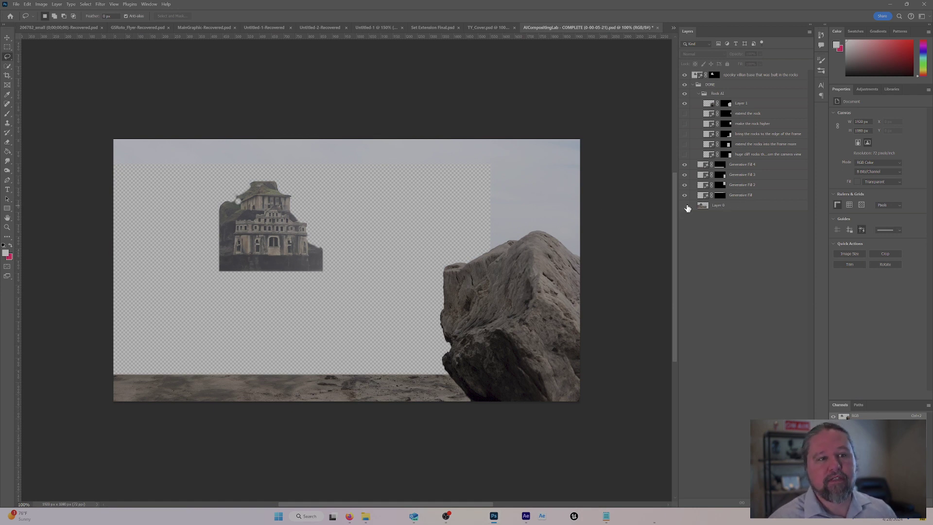
pyautogui.click(686, 207)
pyautogui.click(724, 207)
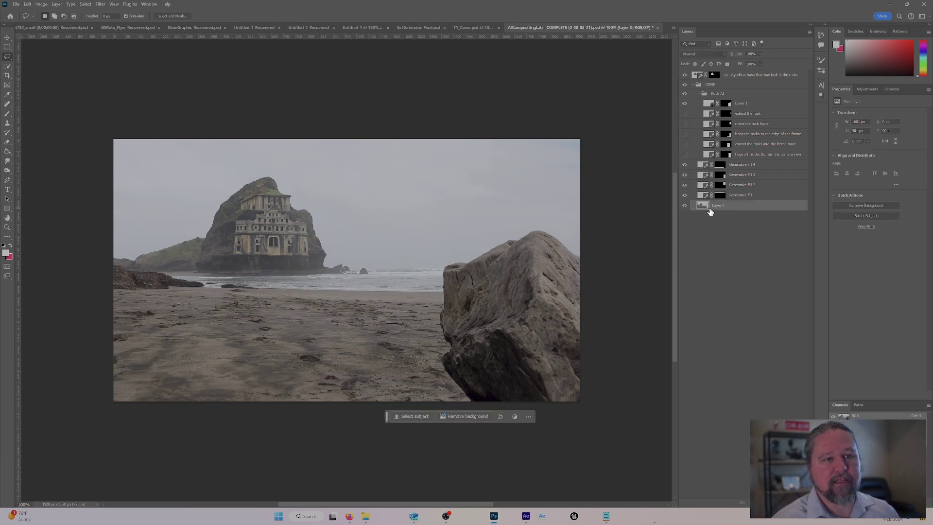
pyautogui.moveTo(108, 260)
pyautogui.mouseDown()
pyautogui.moveTo(182, 254)
pyautogui.moveTo(202, 269)
pyautogui.moveTo(146, 282)
pyautogui.moveTo(101, 266)
pyautogui.mouseUp()
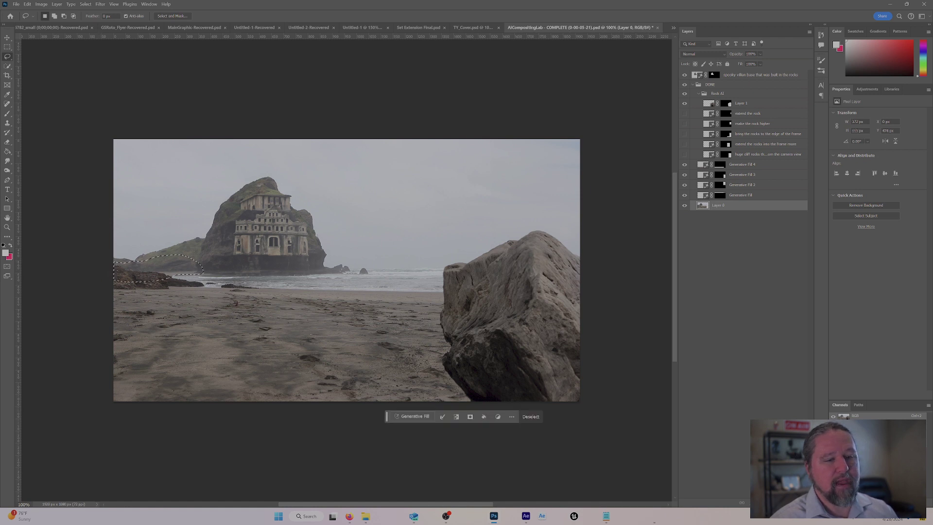
pyautogui.click(470, 416)
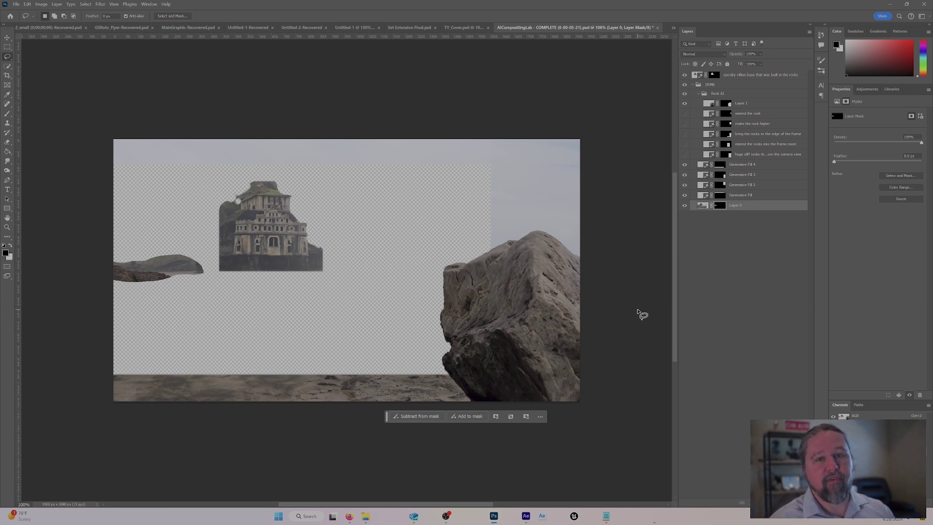
pyautogui.click(17, 4)
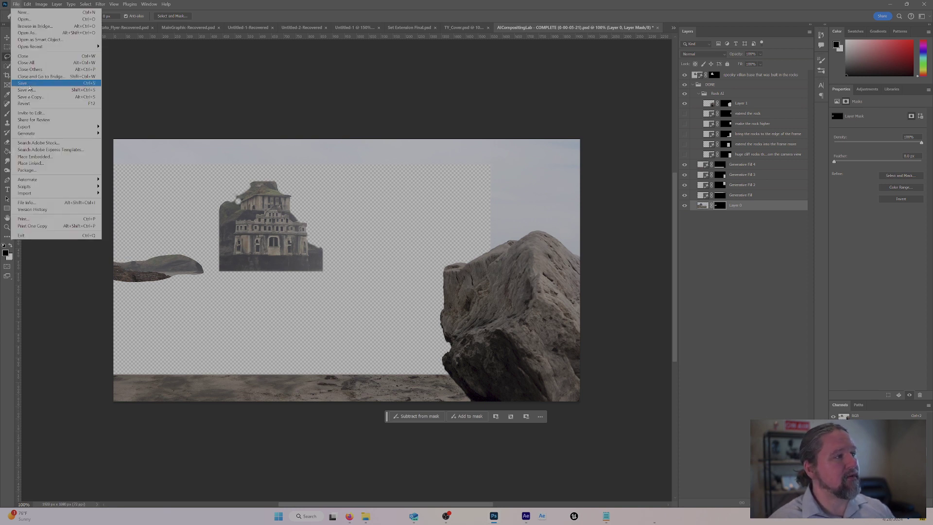
pyautogui.click(28, 85)
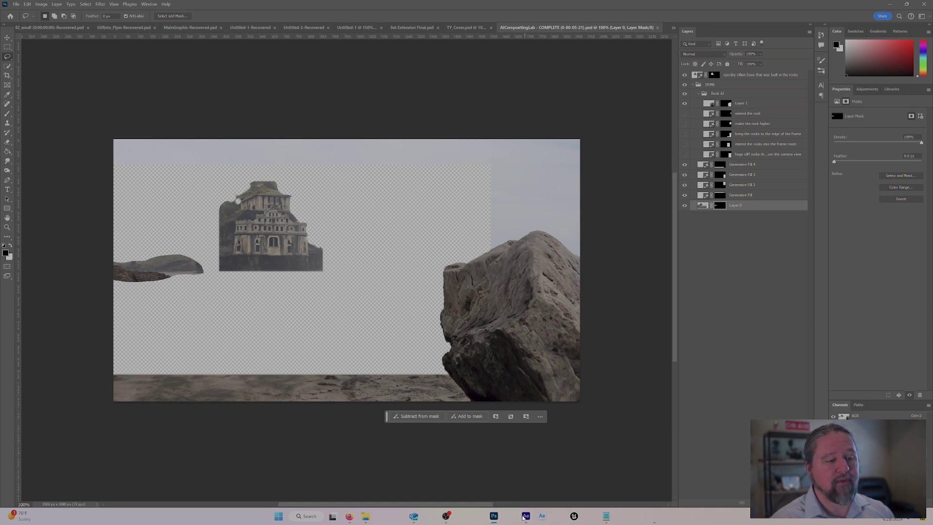
# Step: In After Effects, import AICompositingLab - COMPLETE (0-00-05-21).psd from the Wk15 folder as a composition with editable layer styles
pyautogui.click(525, 516)
pyautogui.click(366, 516)
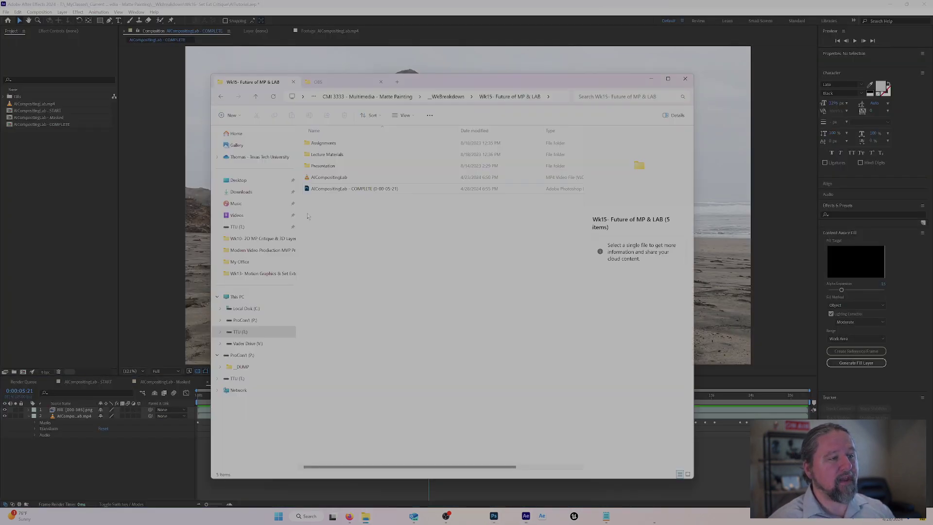
pyautogui.click(369, 189)
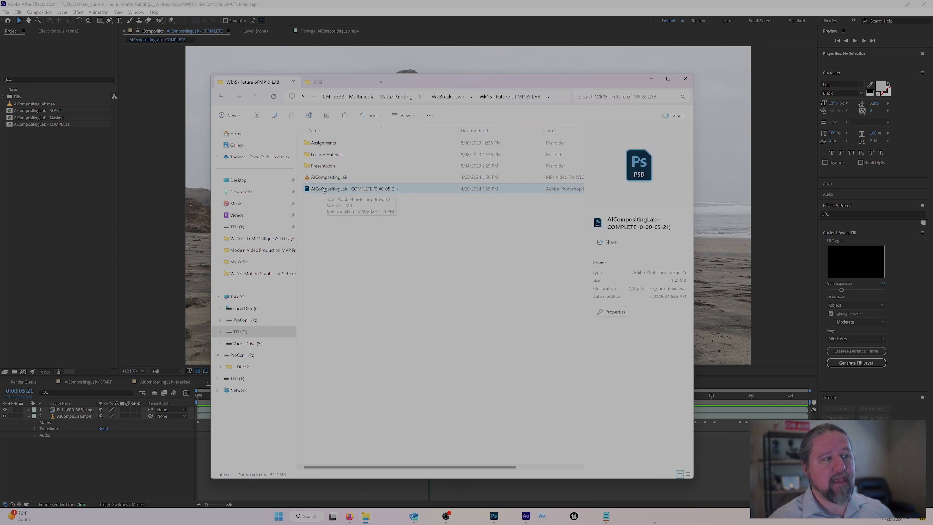
pyautogui.moveTo(323, 190); pyautogui.dragTo(80, 207)
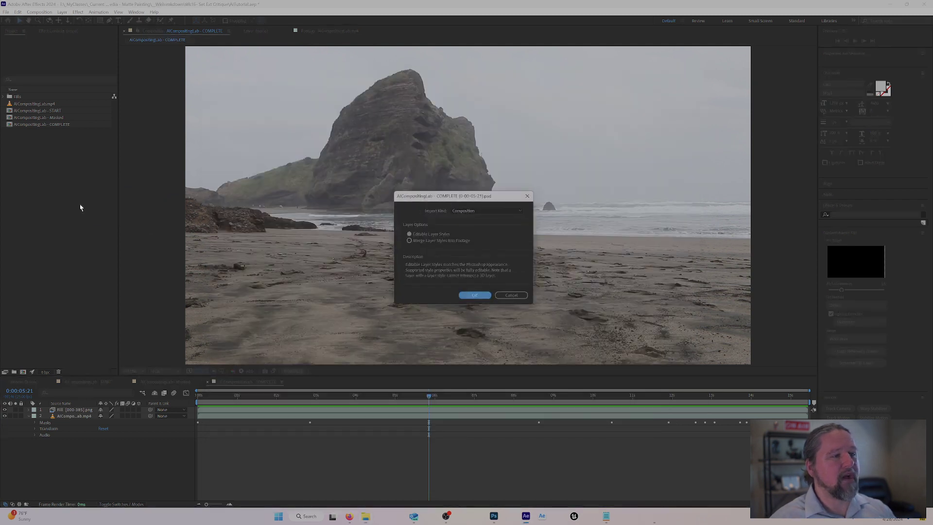
pyautogui.click(474, 295)
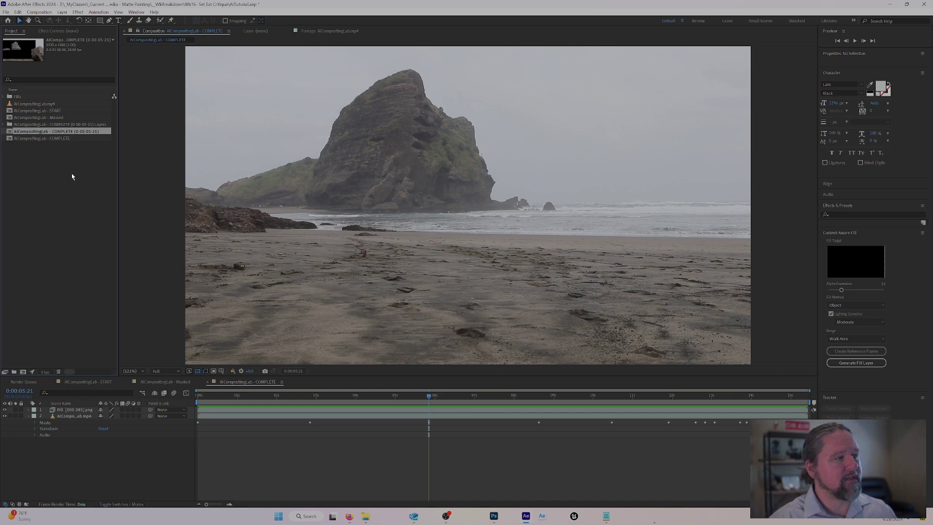
# Step: Open the imported PSD composition, and review the AICompositingLab - COMPLETE composition's cleaned footage and the effect of its fill layer
pyautogui.doubleClick(10, 132)
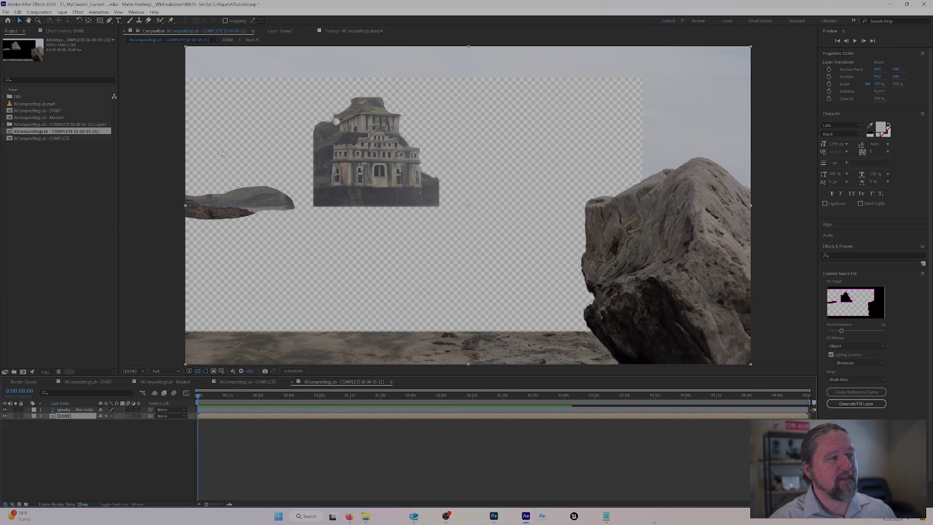
pyautogui.click(252, 381)
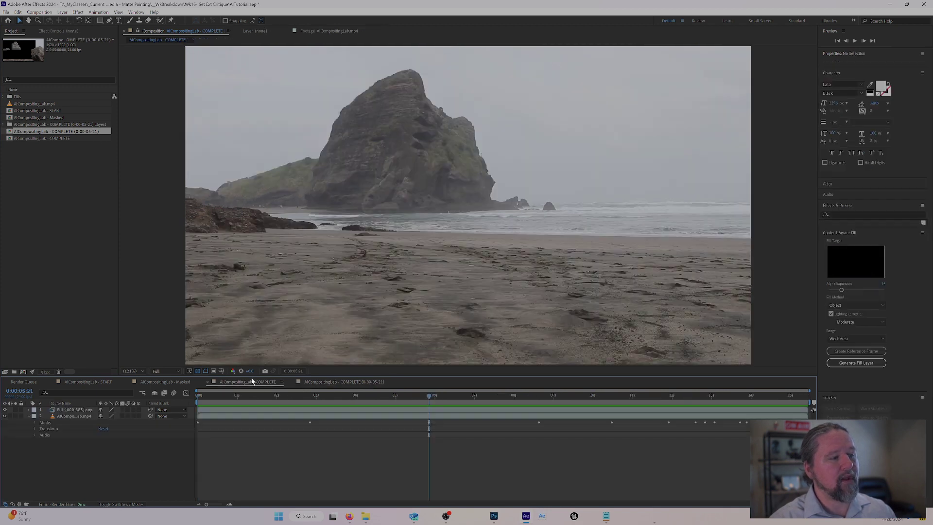
pyautogui.click(296, 395)
pyautogui.press('space')
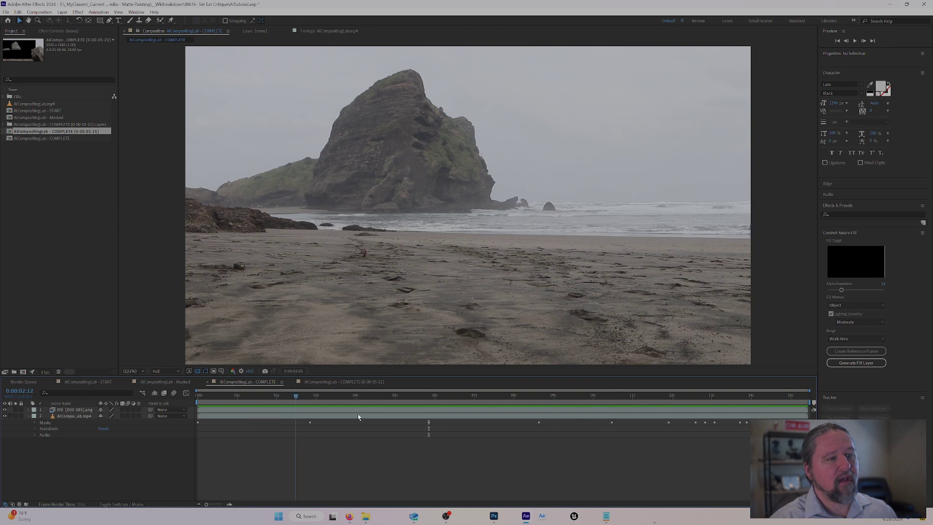
pyautogui.press('space')
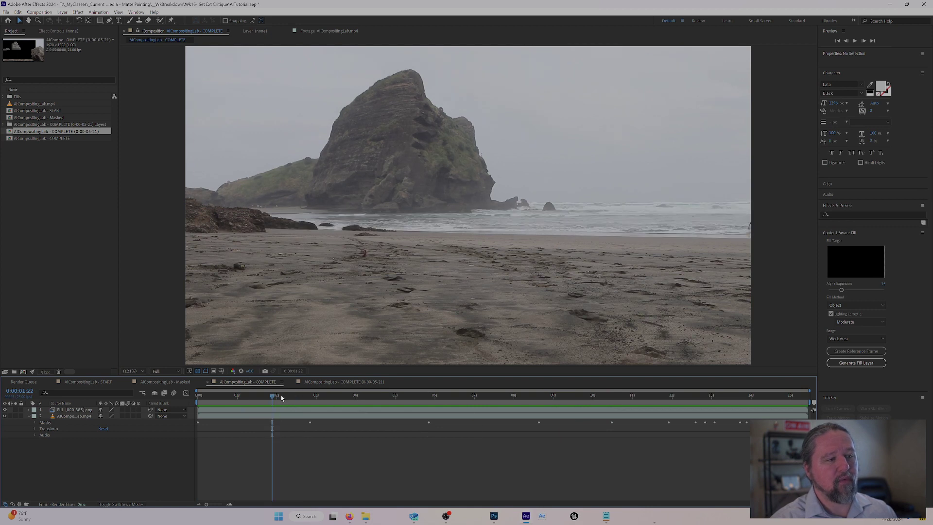
pyautogui.click(6, 410)
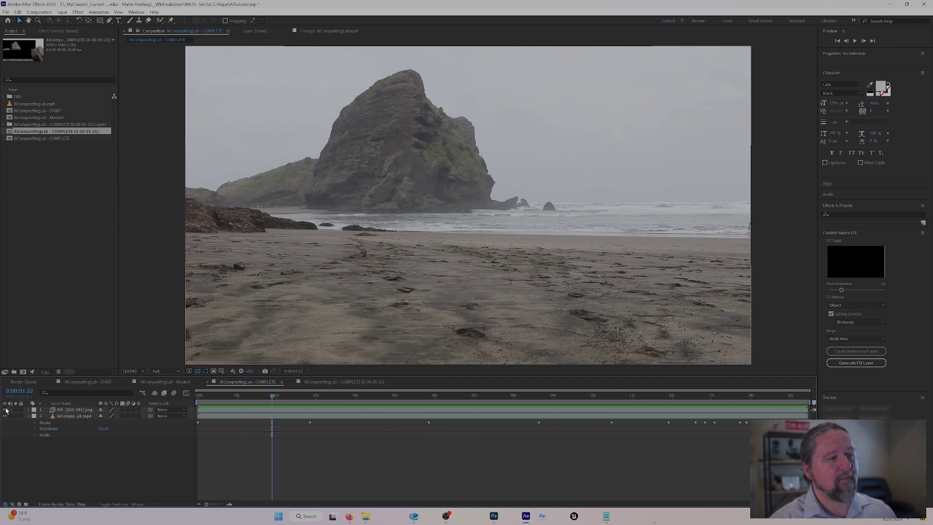
pyautogui.click(6, 410)
# Step: Add the AICompositingLab - COMPLETE composition as the top layer of the imported PSD composition and make it semi-transparent
pyautogui.click(337, 382)
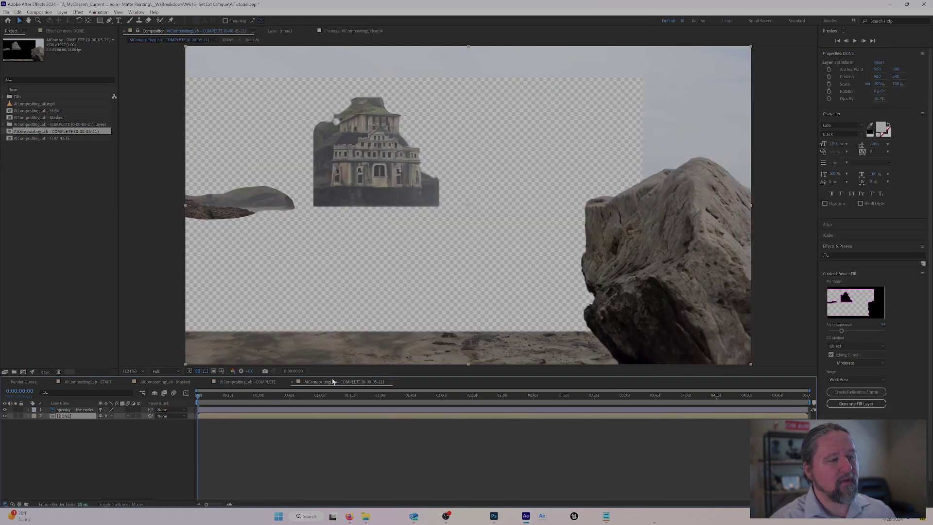
pyautogui.click(33, 139)
pyautogui.moveTo(33, 139); pyautogui.dragTo(96, 399)
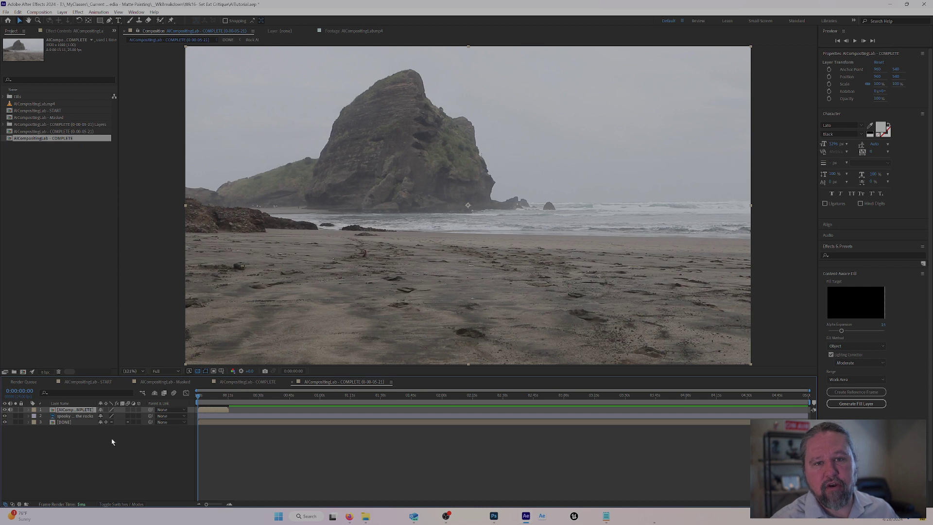
pyautogui.press('t')
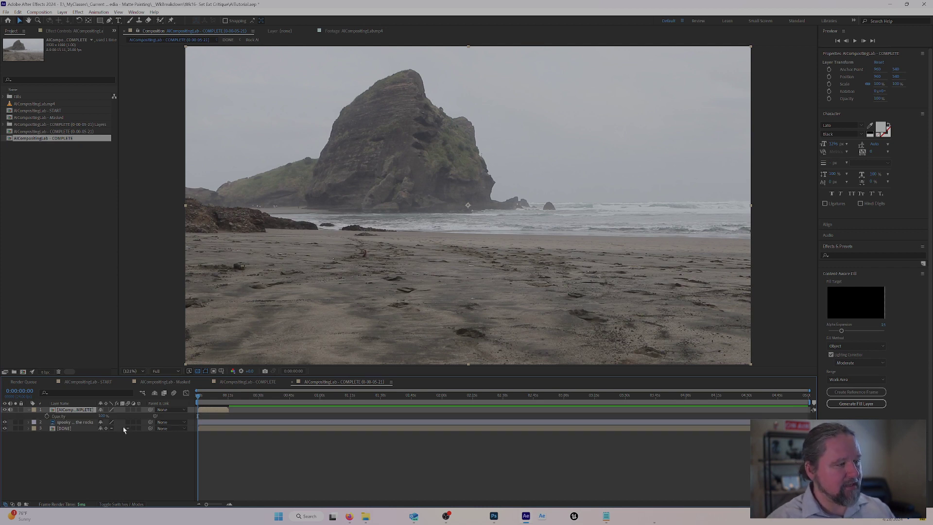
pyautogui.moveTo(103, 416); pyautogui.dragTo(81, 421)
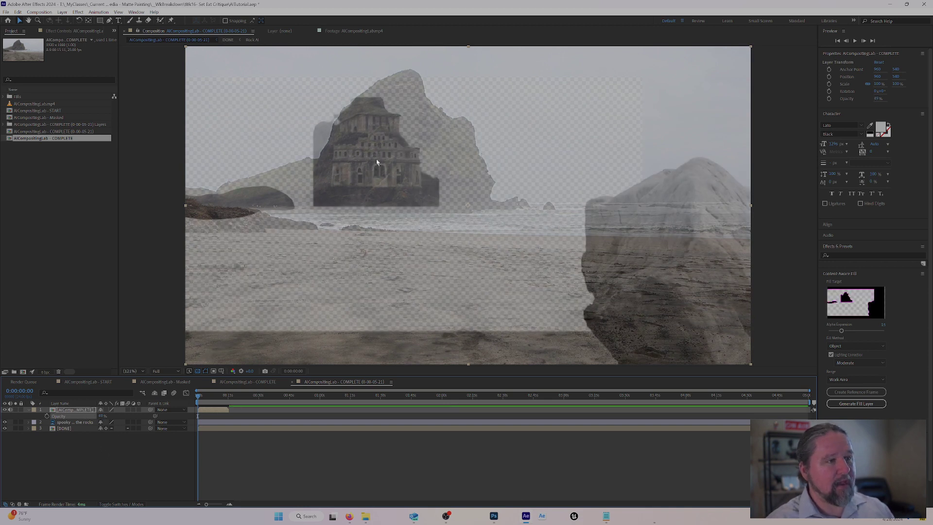
# Step: Scale the nested footage layer to 83% and move it so its rock lines up with the castle painting
pyautogui.press('s')
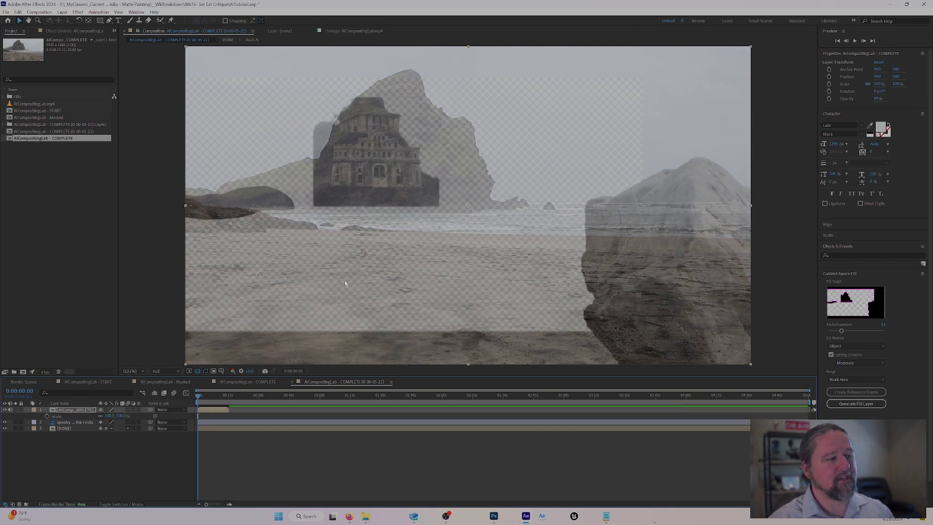
pyautogui.moveTo(106, 418); pyautogui.dragTo(100, 417)
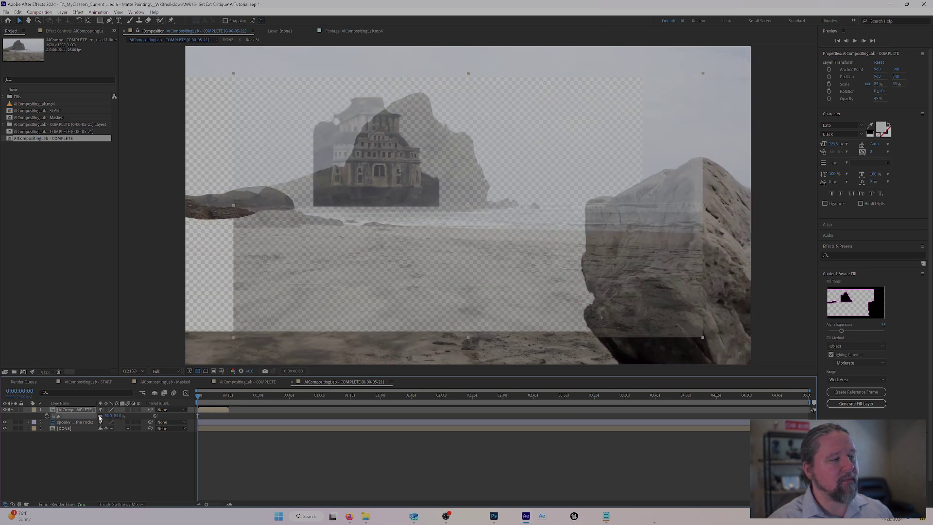
pyautogui.moveTo(416, 221)
pyautogui.mouseDown()
pyautogui.moveTo(426, 213)
pyautogui.moveTo(364, 228)
pyautogui.moveTo(371, 240)
pyautogui.moveTo(400, 215)
pyautogui.mouseUp()
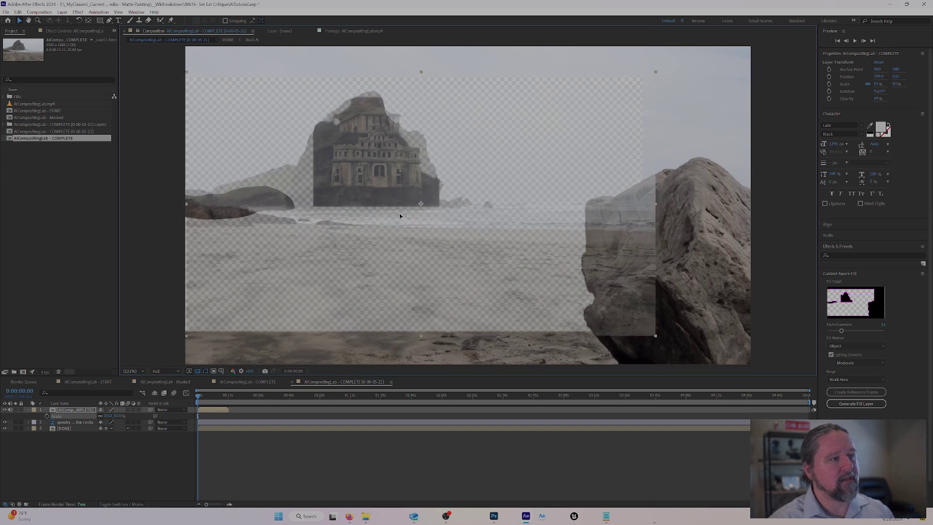
pyautogui.moveTo(399, 215); pyautogui.dragTo(398, 214)
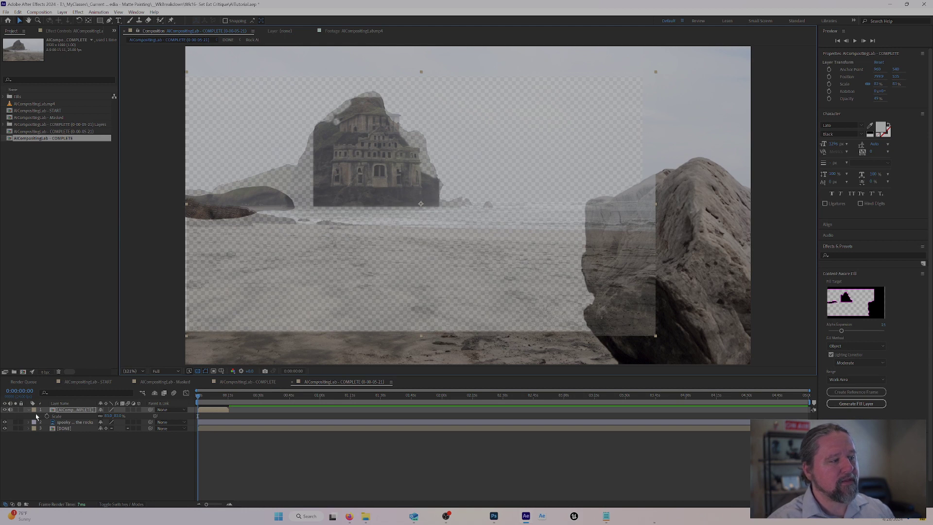
# Step: Set the nested footage layer's opacity to 100% and place it beneath the DONE layer
pyautogui.press('t')
pyautogui.click(103, 416)
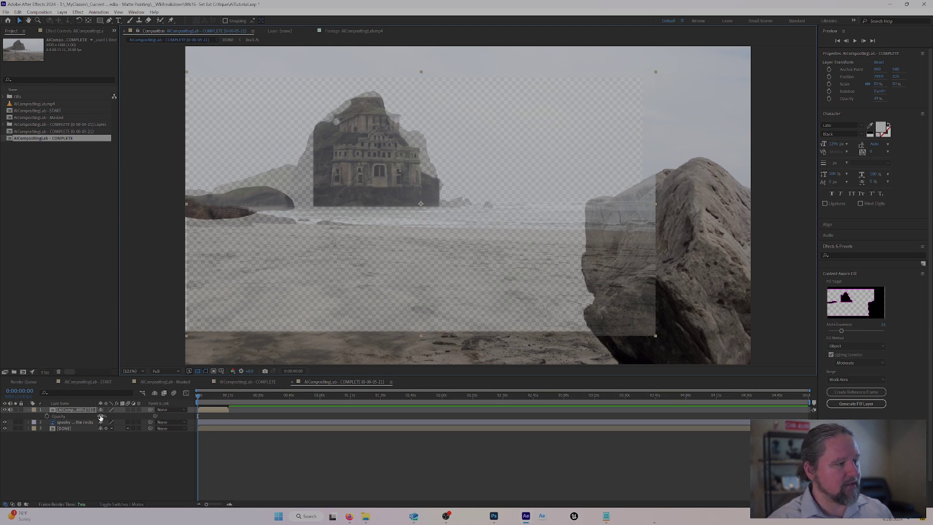
pyautogui.write('100')
pyautogui.press('Return')
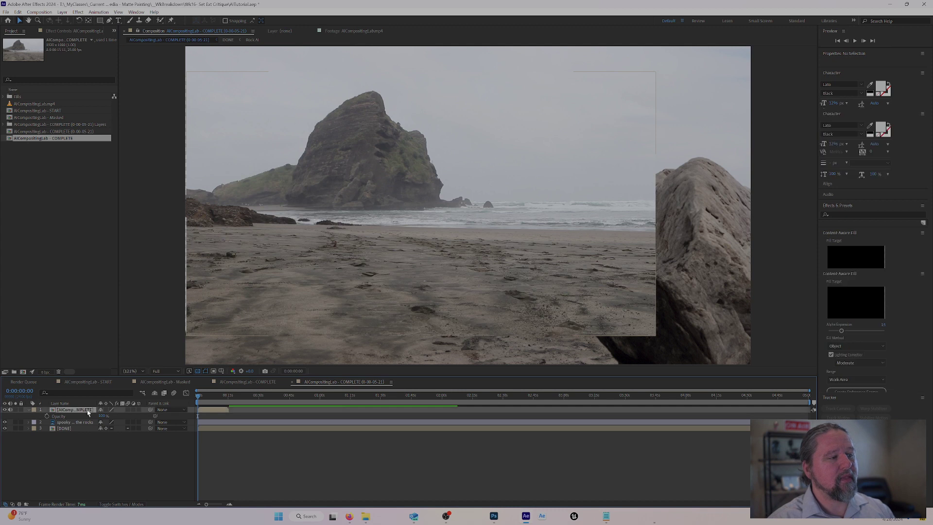
pyautogui.moveTo(90, 411); pyautogui.dragTo(87, 433)
pyautogui.click(62, 439)
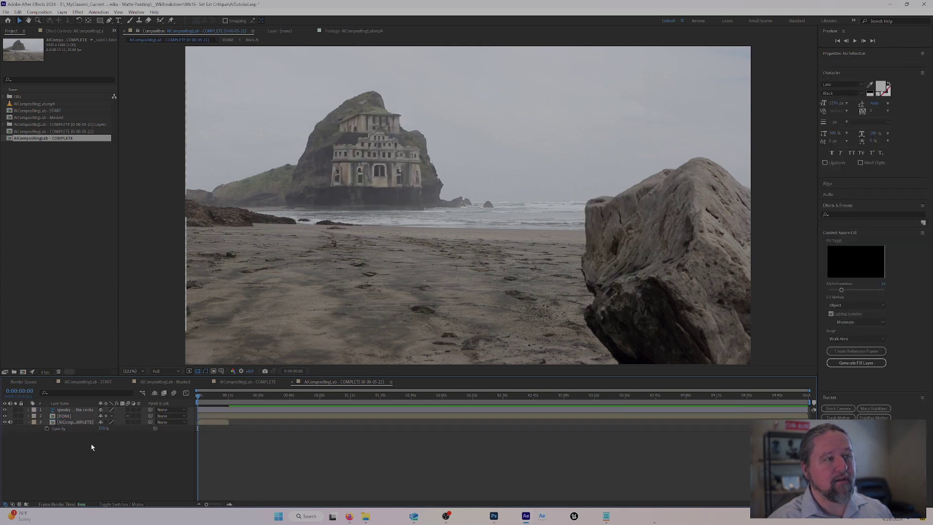
# Step: Toggle the footage layer's visibility repeatedly to examine how it matches the matte painting layers above it
pyautogui.click(4, 421)
pyautogui.click(5, 422)
pyautogui.click(4, 422)
pyautogui.click(5, 421)
pyautogui.click(5, 422)
pyautogui.click(5, 422)
pyautogui.click(5, 421)
pyautogui.click(4, 422)
pyautogui.click(5, 422)
pyautogui.click(5, 422)
pyautogui.click(5, 422)
pyautogui.click(5, 422)
pyautogui.click(5, 421)
pyautogui.click(5, 422)
pyautogui.click(5, 422)
pyautogui.click(5, 421)
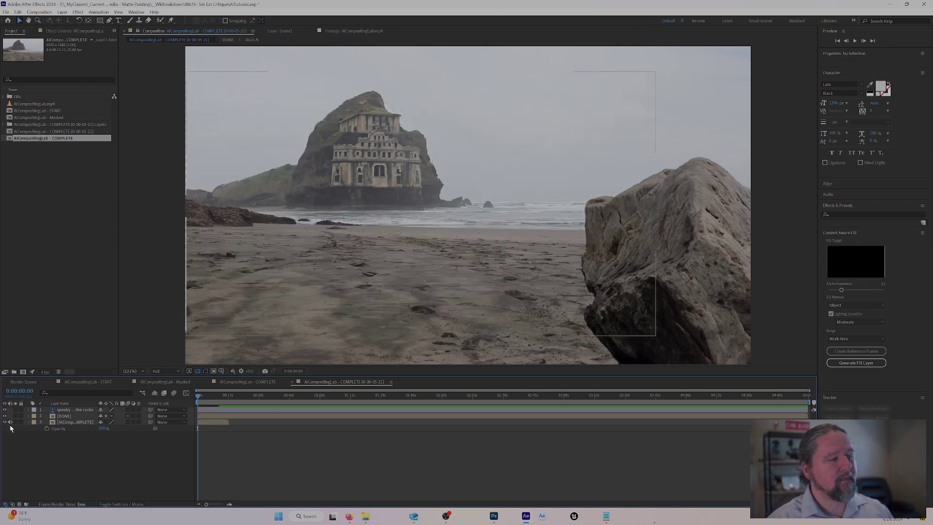
# Step: Nudge the nested footage layer in small vertical and horizontal increments to align it with the castle and foreground rock
pyautogui.click(77, 422)
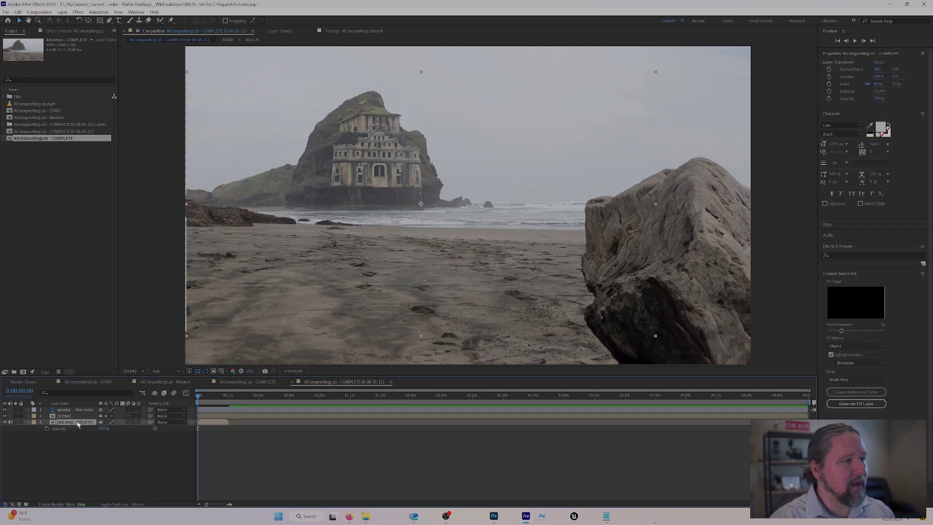
pyautogui.press('Up')
pyautogui.press('Up')
pyautogui.press('Up')
pyautogui.press('Up')
pyautogui.press('Up')
pyautogui.press('Up')
pyautogui.press('Left')
pyautogui.press('Left')
pyautogui.press('Down')
pyautogui.press('Down')
pyautogui.press('Down')
pyautogui.press('Down')
pyautogui.press('Down')
pyautogui.press('Down')
pyautogui.press('Down')
pyautogui.press('Down')
pyautogui.press('Down')
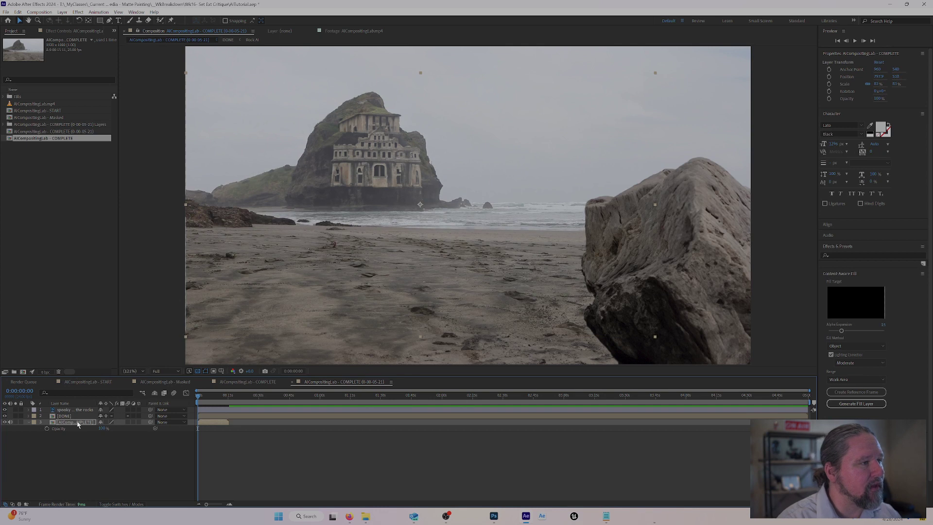
pyautogui.press('Down')
pyautogui.press('Down')
pyautogui.press('Down')
pyautogui.press('Down')
pyautogui.press('Down')
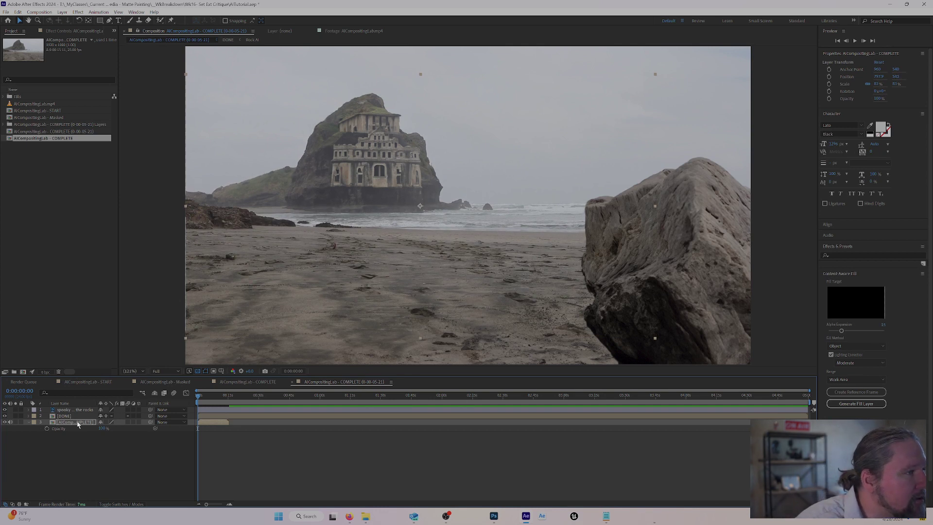
pyautogui.press('Up')
pyautogui.press('Up')
pyautogui.press('Up')
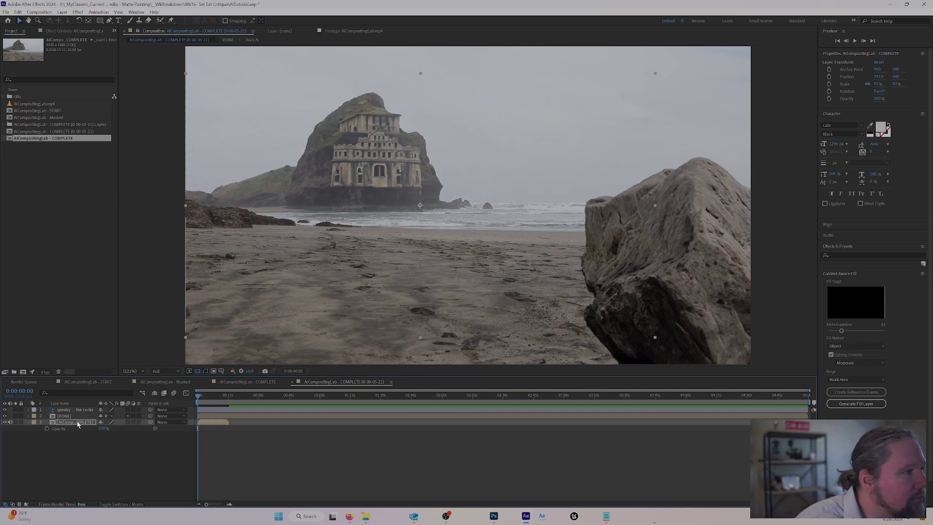
pyautogui.press('Up')
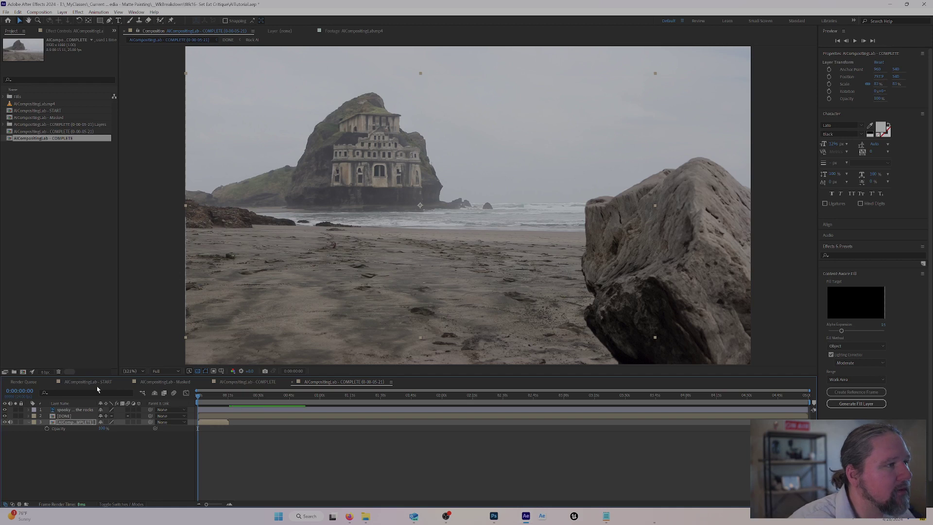
pyautogui.press('Down')
pyautogui.press('Down')
pyautogui.press('Down')
pyautogui.press('Down')
pyautogui.press('Down')
pyautogui.press('Up')
pyautogui.press('Up')
pyautogui.press('Up')
pyautogui.press('Up')
pyautogui.press('Up')
pyautogui.press('Right')
pyautogui.press('Right')
pyautogui.press('Right')
pyautogui.press('Right')
pyautogui.press('Right')
pyautogui.press('Left')
pyautogui.press('Left')
pyautogui.press('Left')
pyautogui.press('Left')
pyautogui.press('Left')
pyautogui.press('Left')
pyautogui.press('Left')
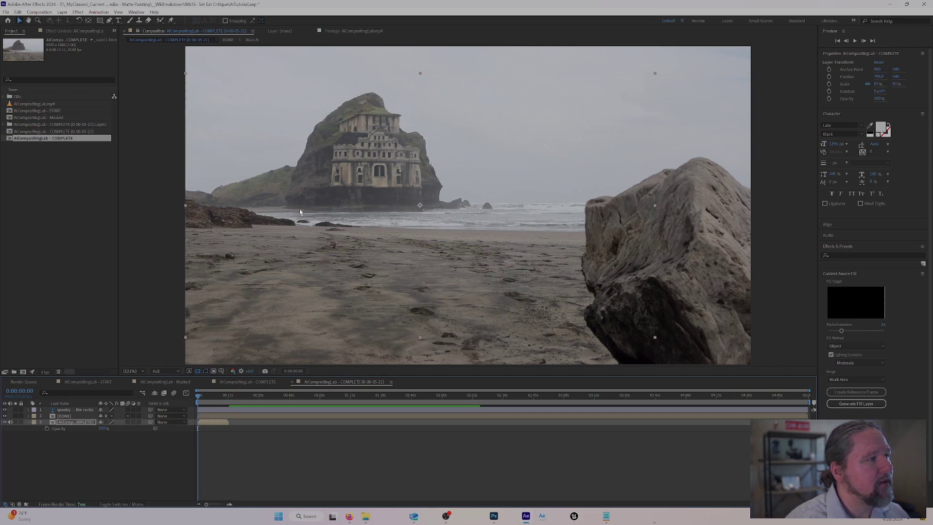
pyautogui.click(161, 453)
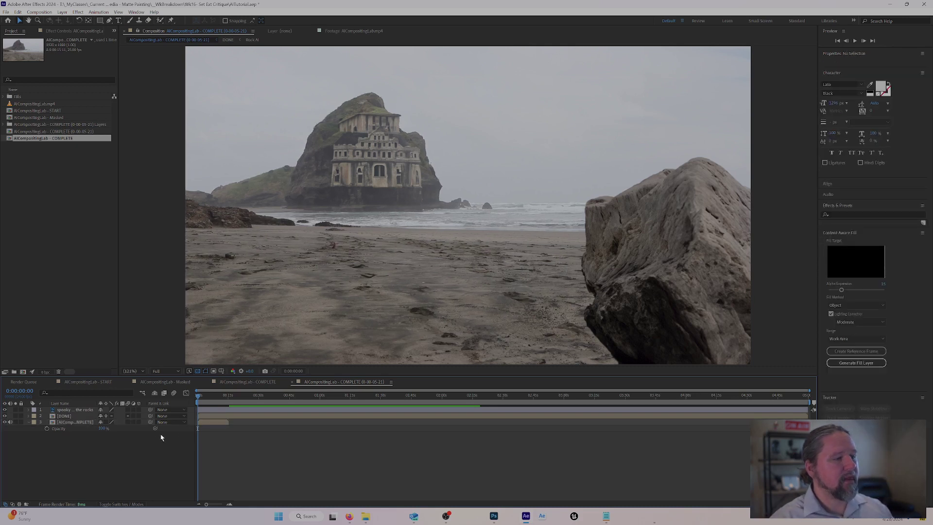
# Step: Preview the composite over the footage's duration and compare it with the original shot in the AICompositingLab - START composition
pyautogui.moveTo(225, 396); pyautogui.dragTo(192, 397)
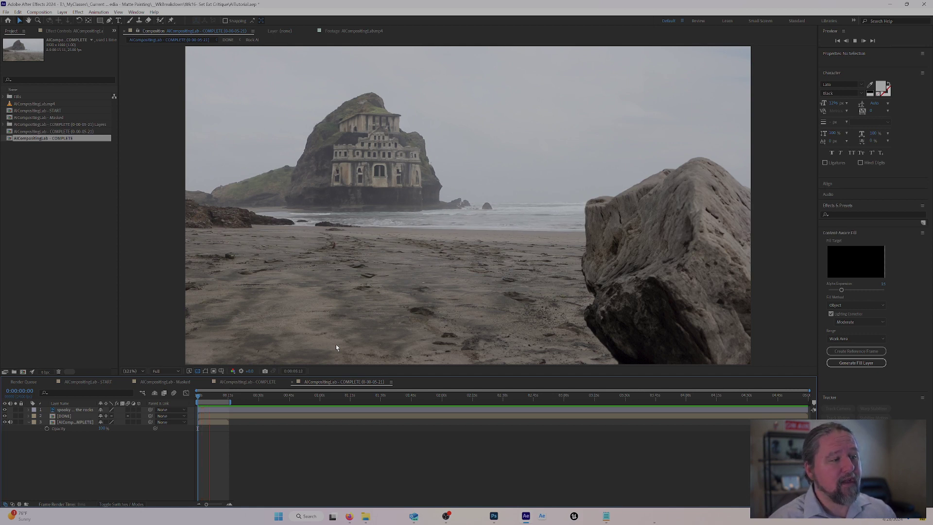
pyautogui.click(90, 382)
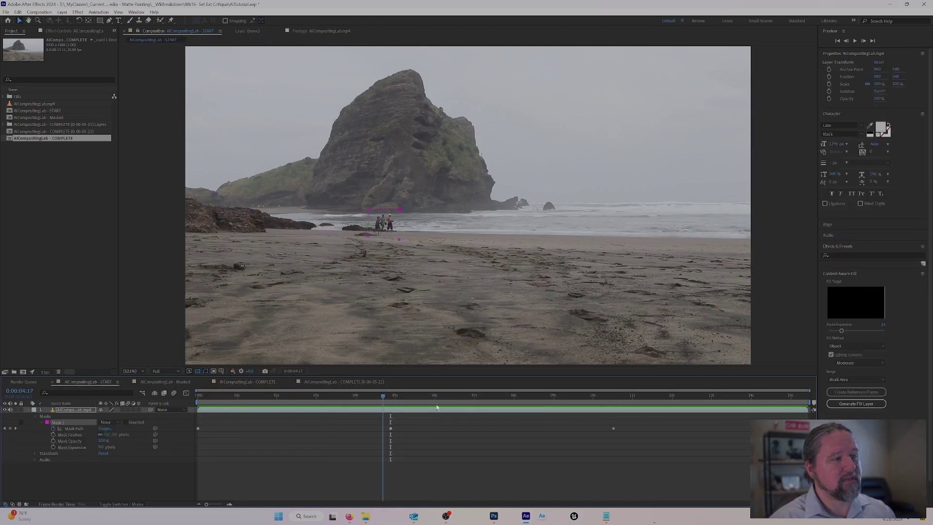
pyautogui.click(395, 383)
pyautogui.moveTo(399, 392); pyautogui.dragTo(200, 393)
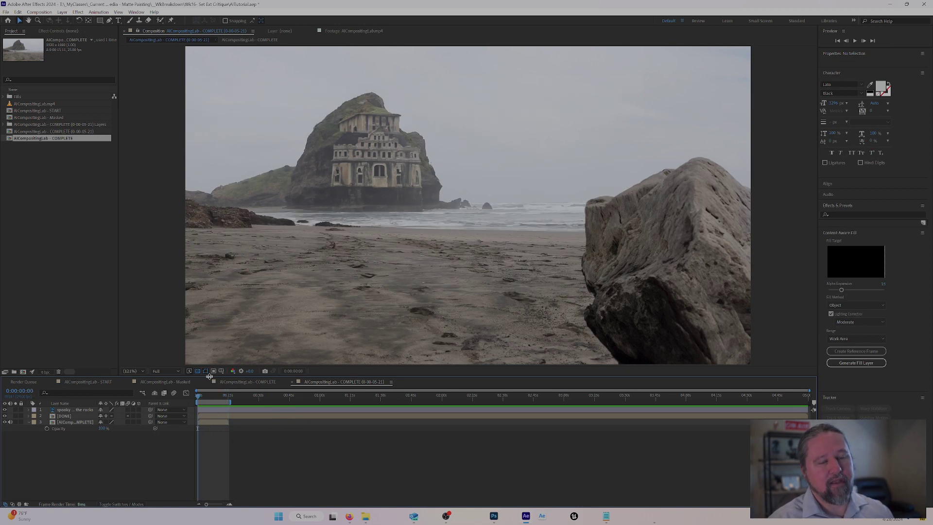